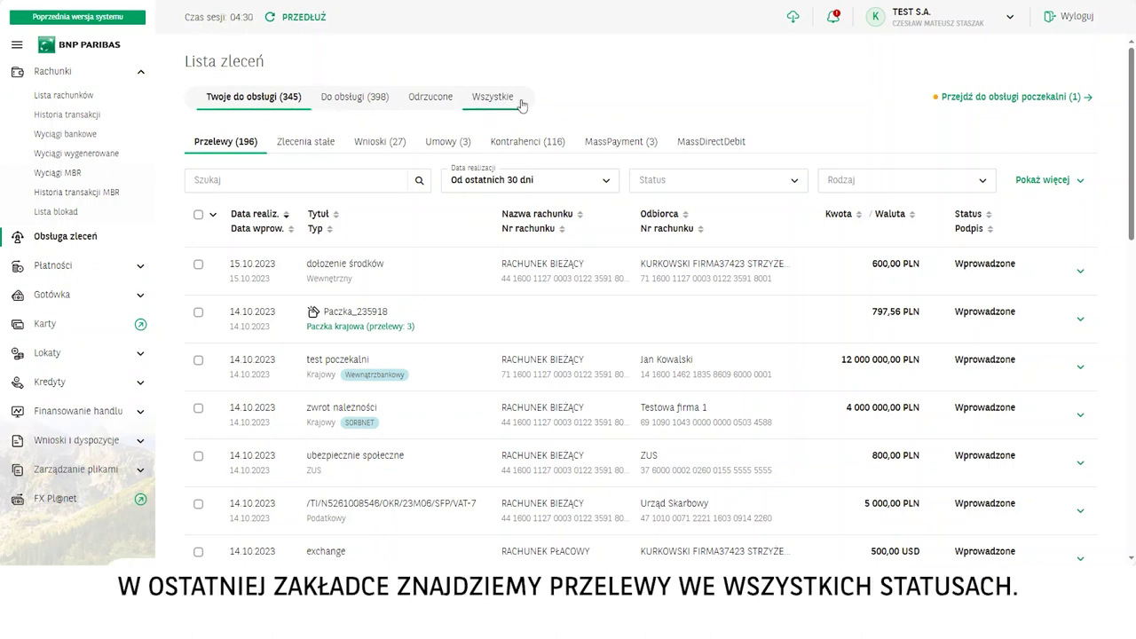
Step: Show and browse the orders in every status under 'Wszystkie'
click(508, 103)
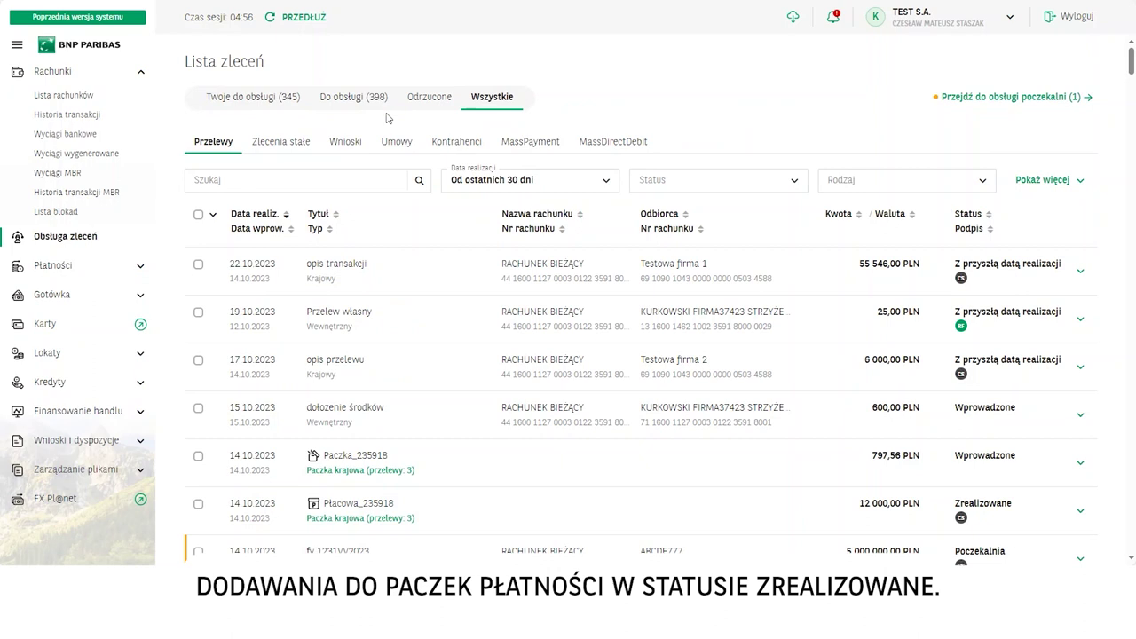
scroll(947, 474, down, 1)
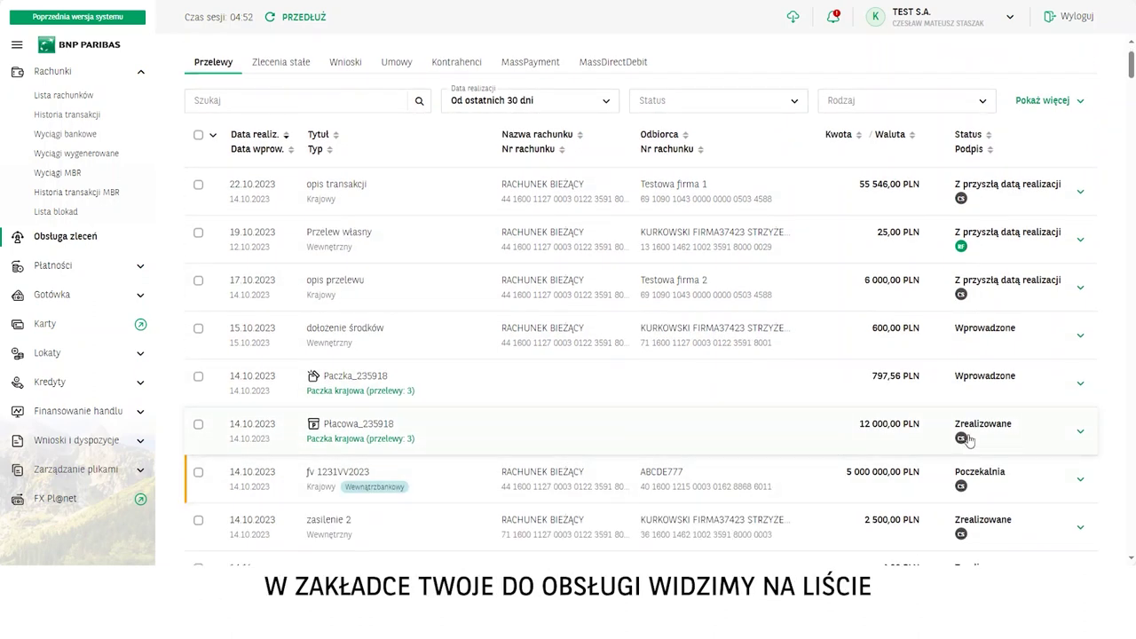
scroll(290, 159, up, 1)
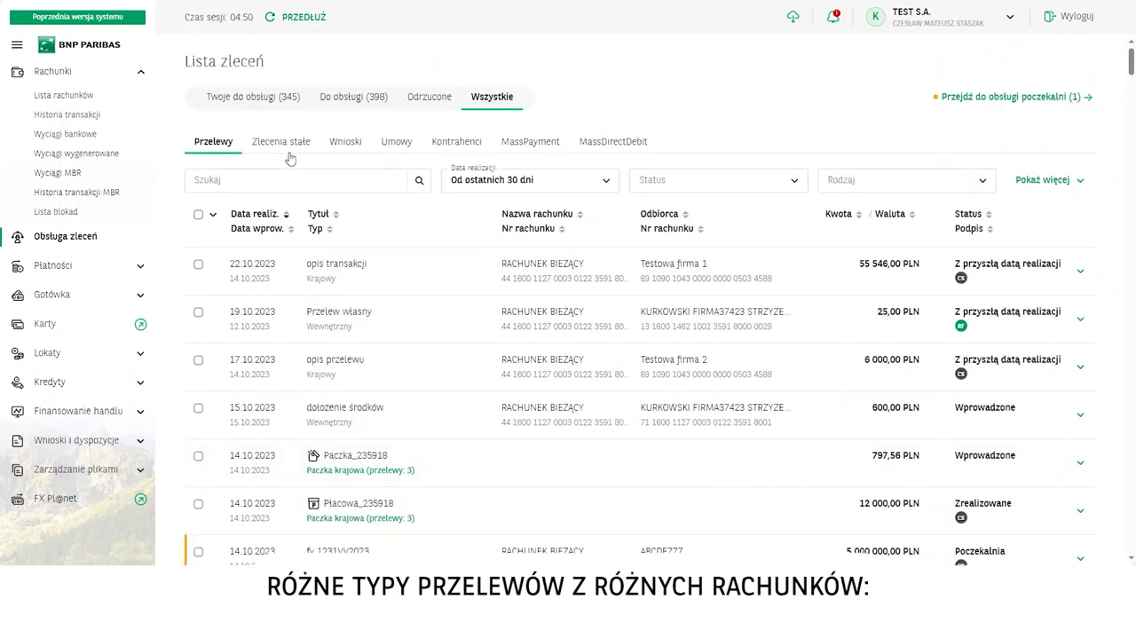
Step: Return to 'Twoje do obsługi' and scroll through the transfers awaiting handling
click(227, 100)
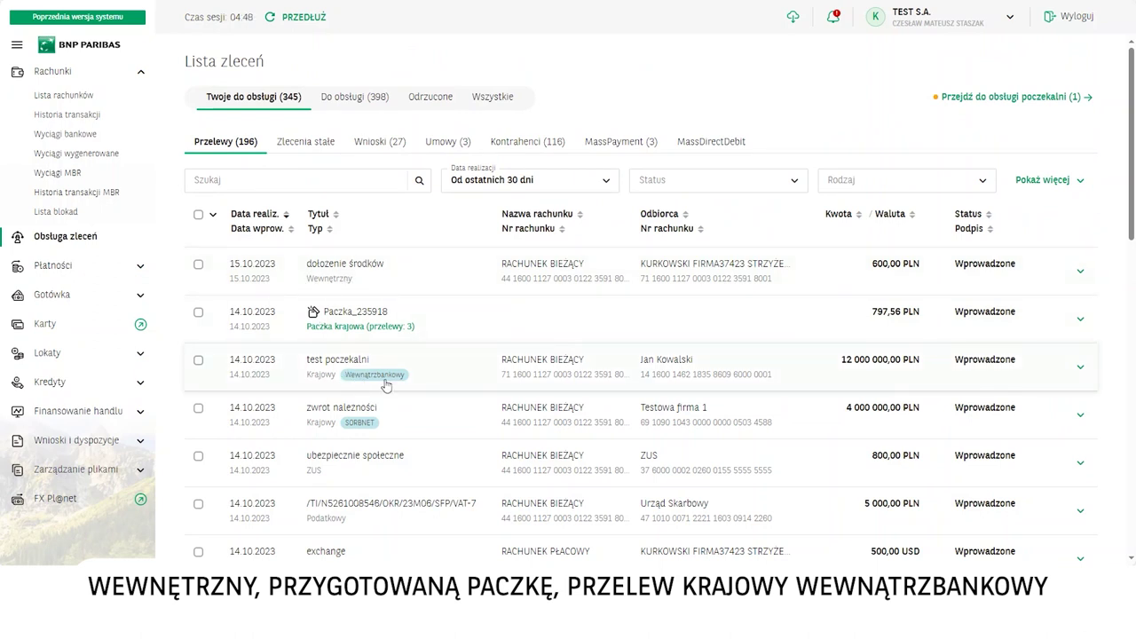
scroll(386, 385, down, 2)
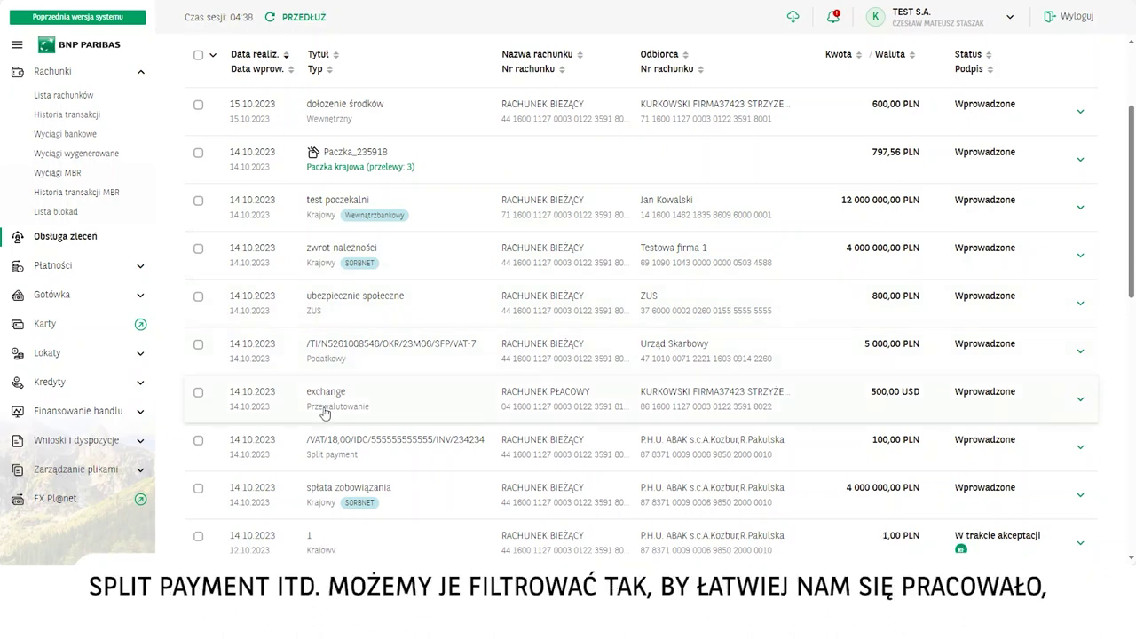
scroll(328, 399, down, 2)
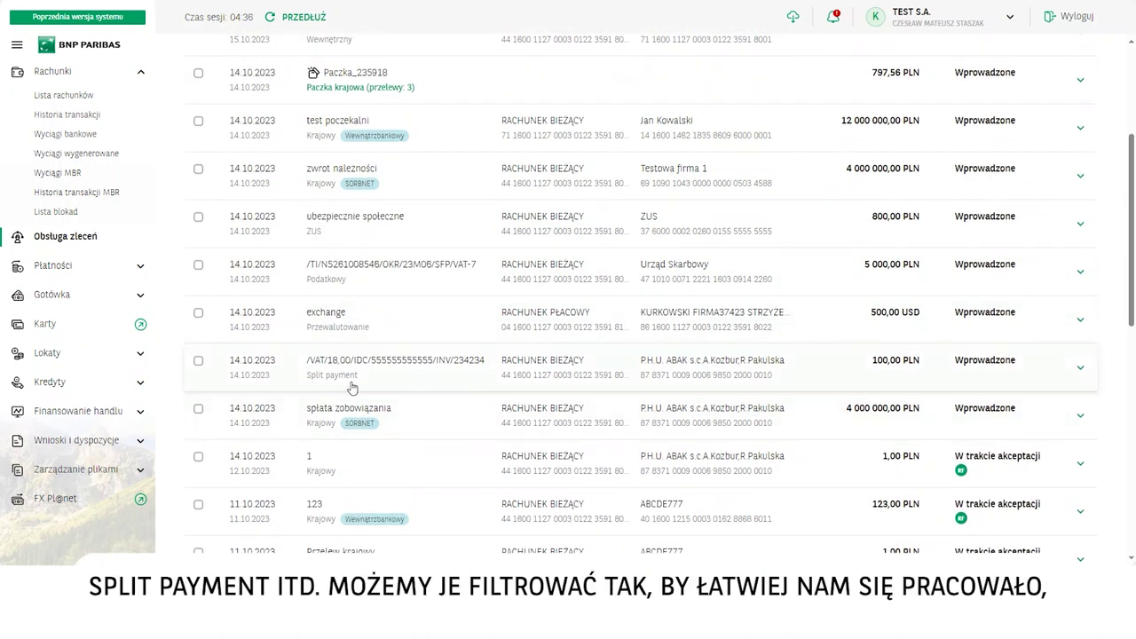
scroll(350, 342, up, 1)
scroll(351, 342, up, 5)
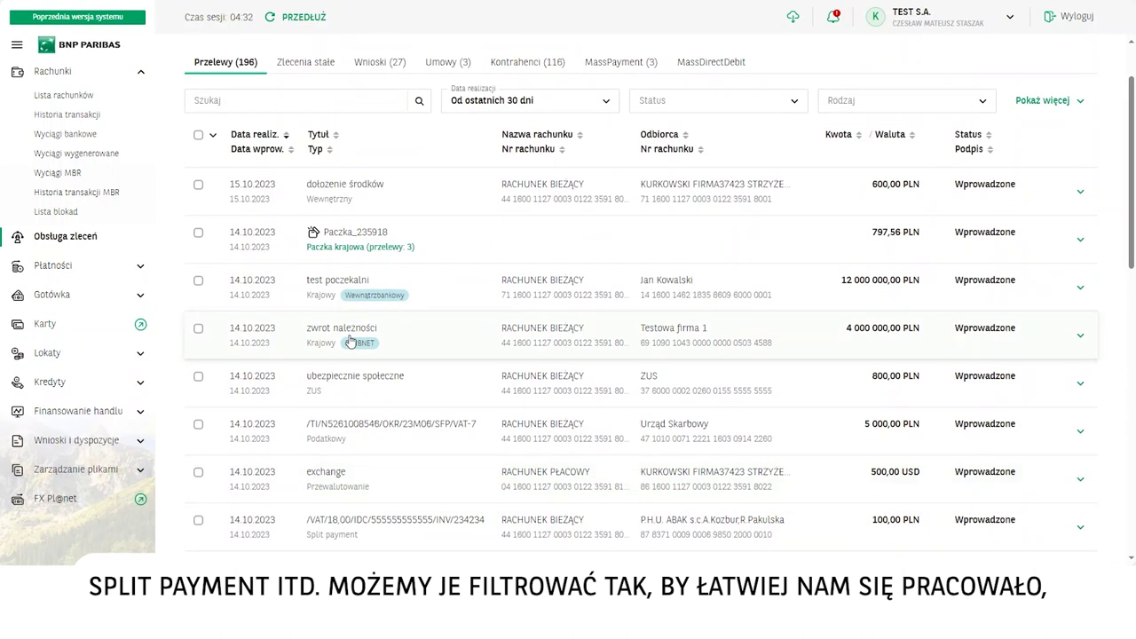
Step: Expand the extra filters, check the Typ, Tryb realizacji, date, Rodzaj and Status options, then collapse them
click(1082, 183)
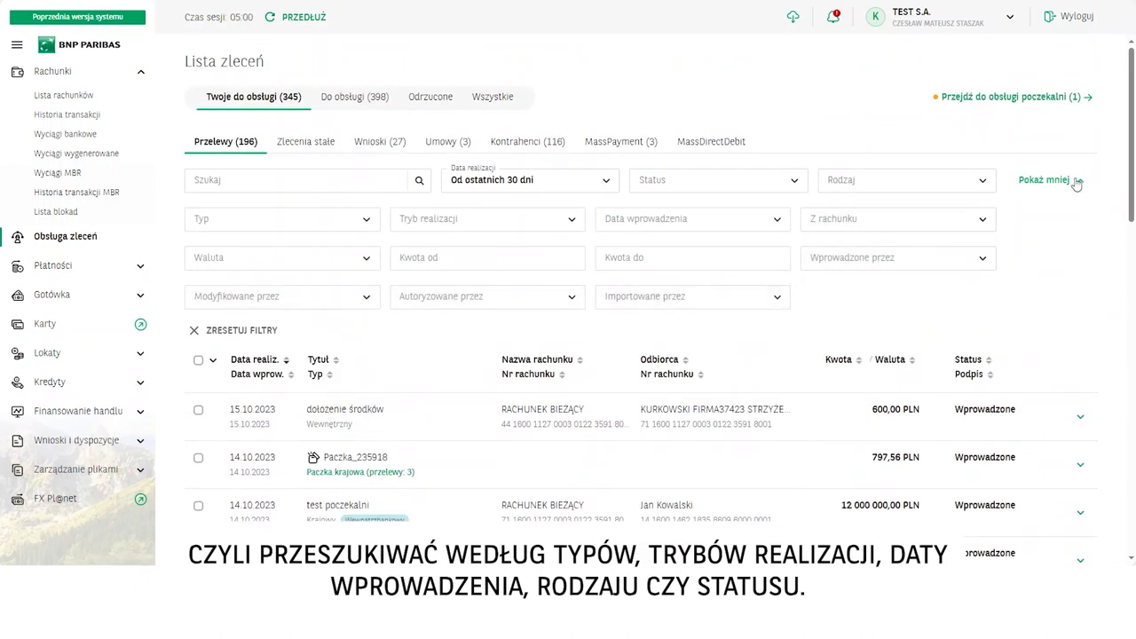
click(302, 220)
click(479, 222)
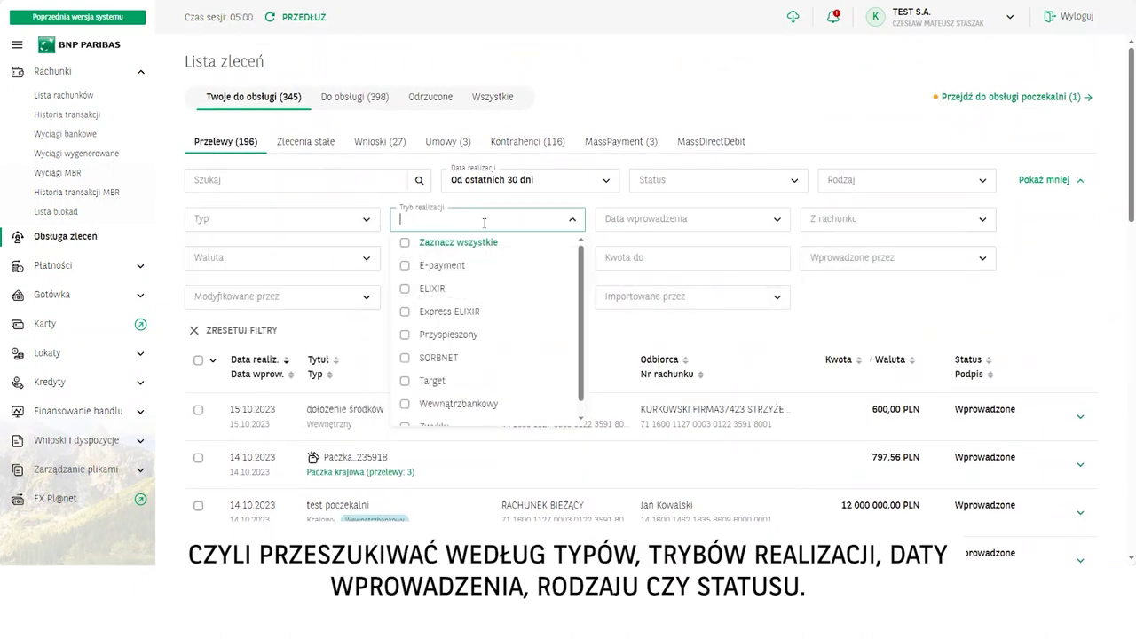
click(682, 223)
click(871, 181)
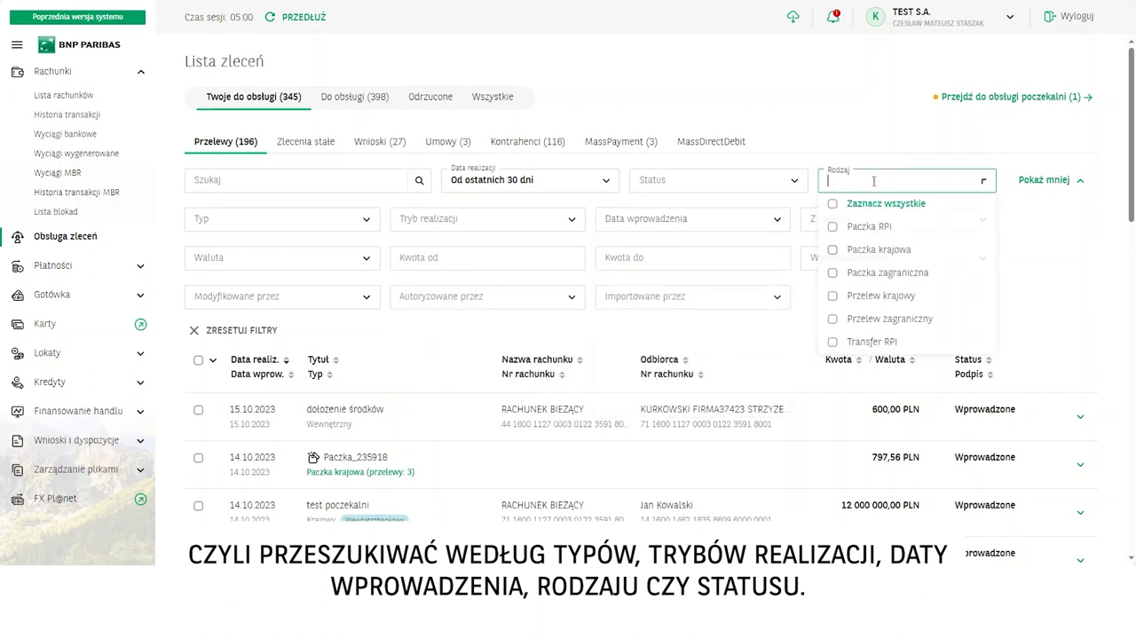
click(737, 180)
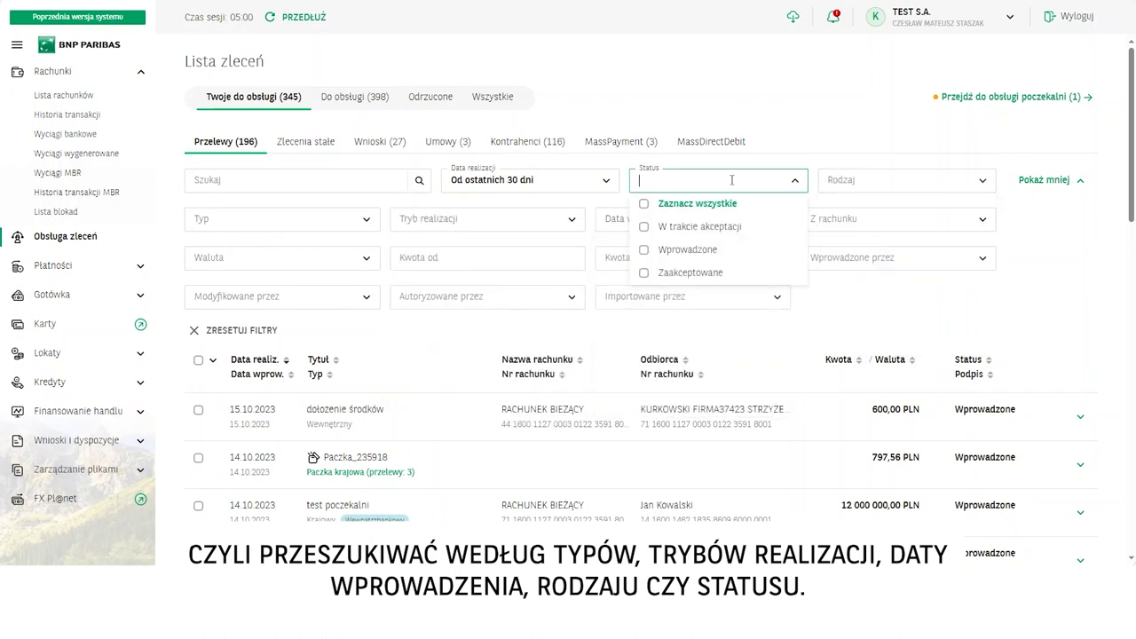
click(1056, 180)
Step: Select the dołożenie środków, test poczekalni and zwrot należności transfers
click(198, 264)
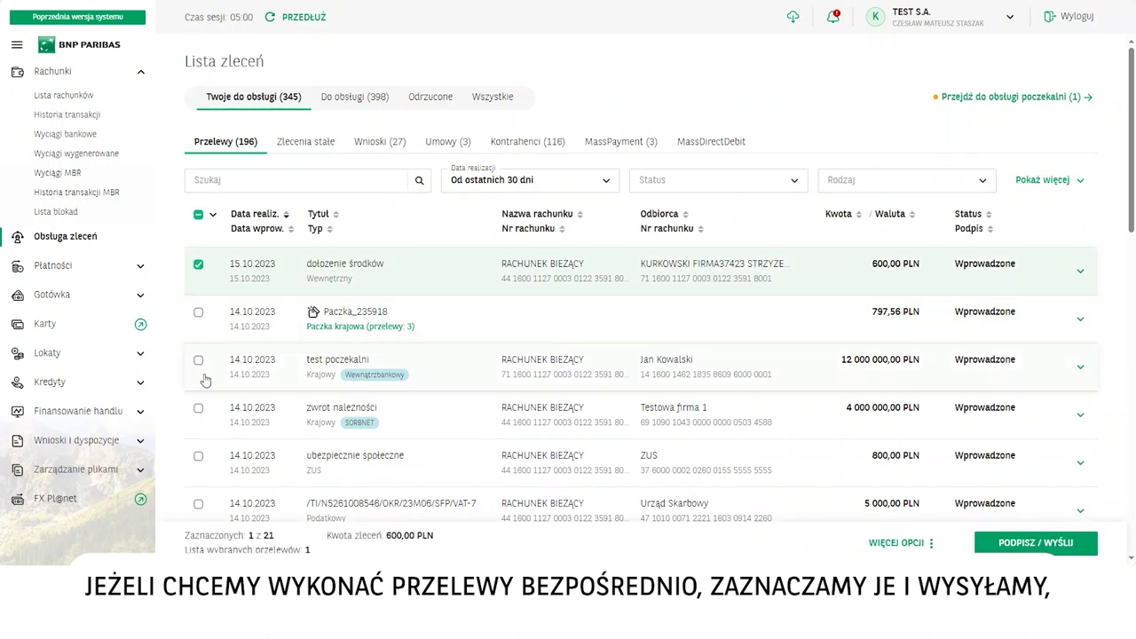
click(199, 361)
click(198, 408)
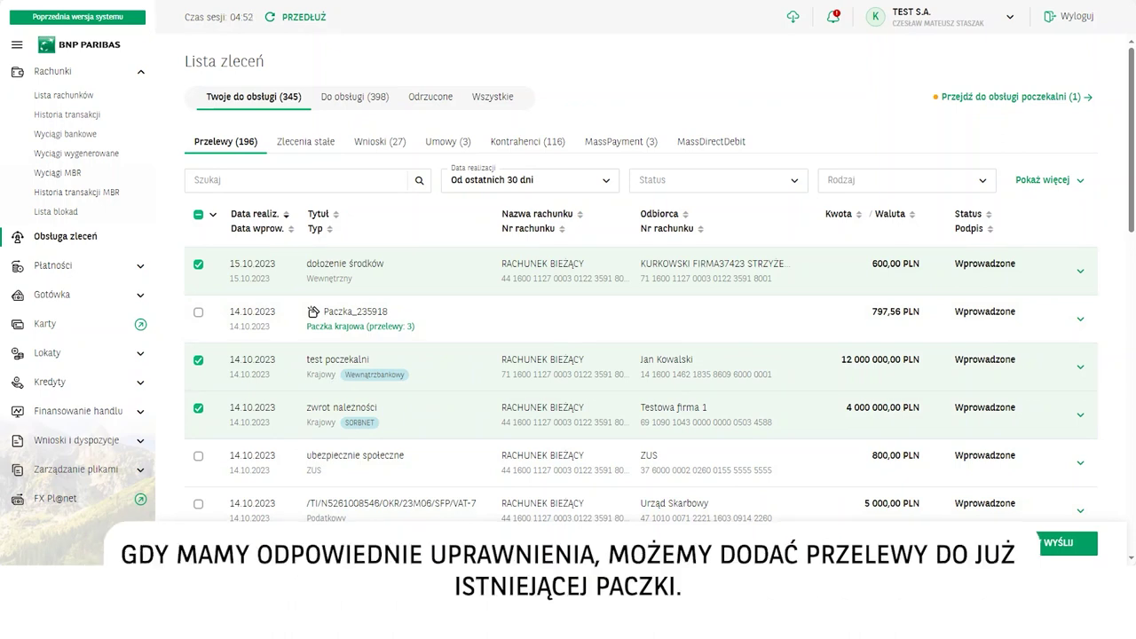
Step: Create a package from the selected transfers, proceeding with only the 2 eligible ones
click(788, 543)
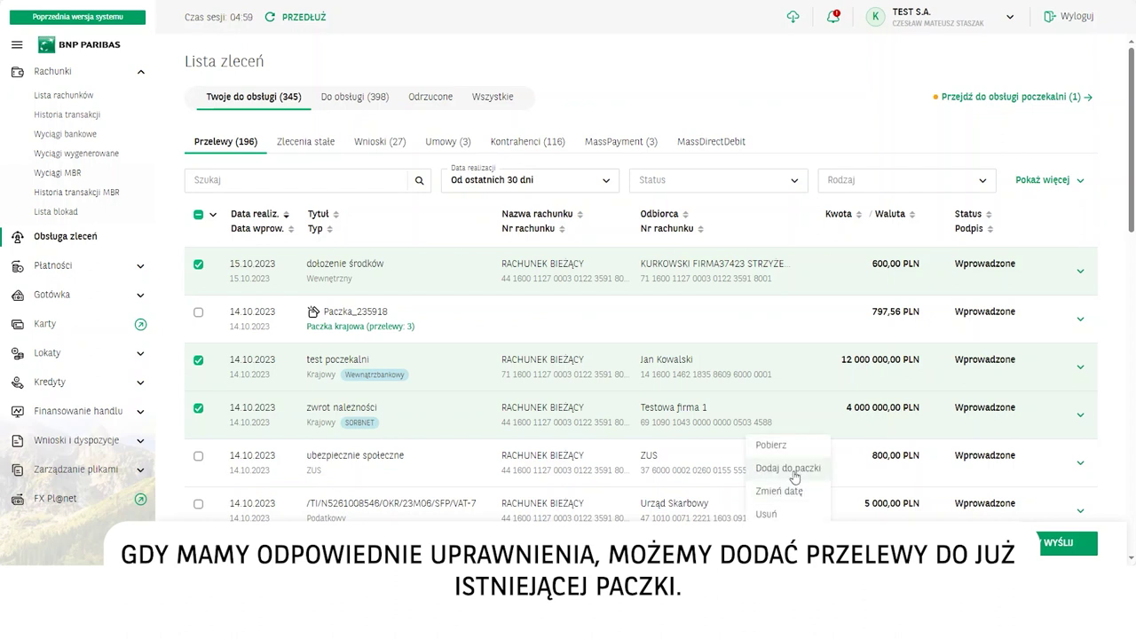
click(788, 537)
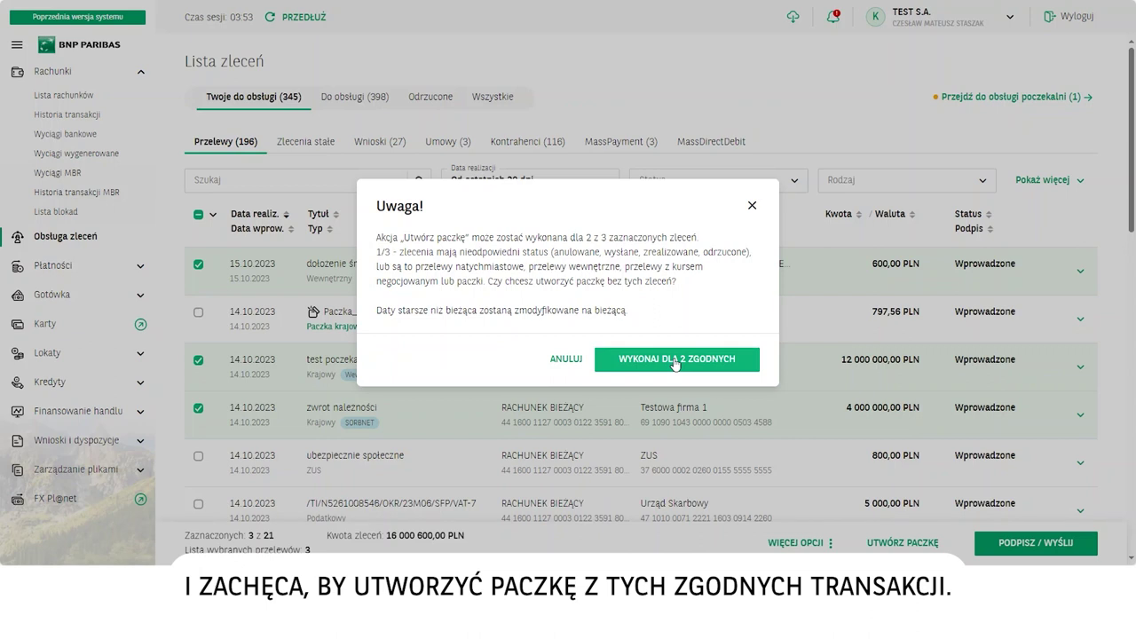
click(676, 360)
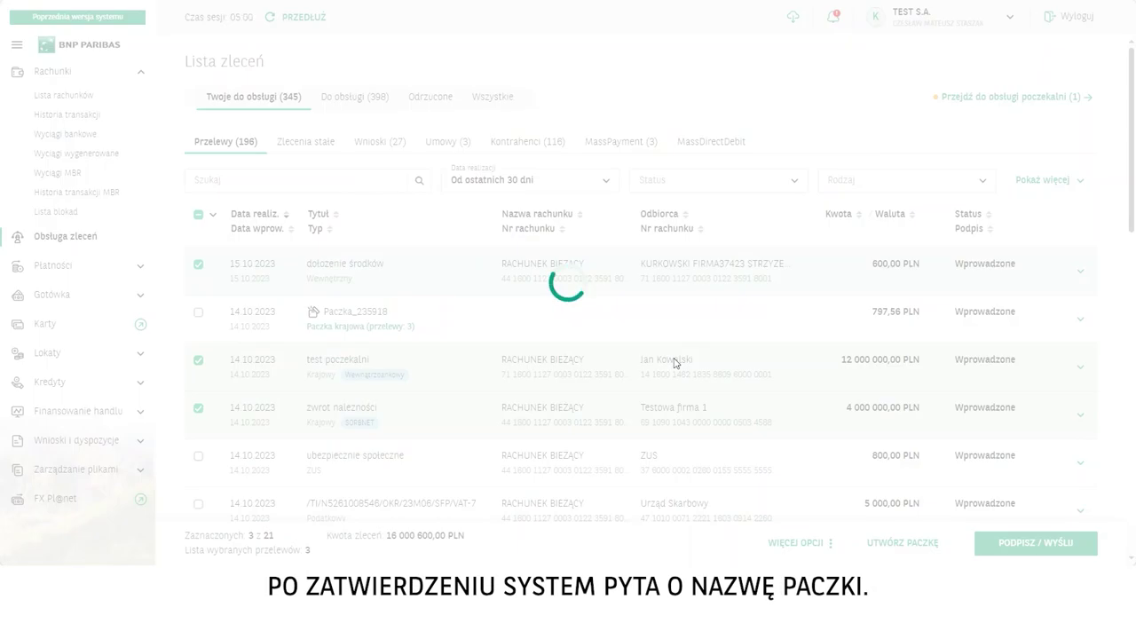
Step: Create package 'Nazwa paczki1', executed as a whole, left unclosed for editing
click(176, 227)
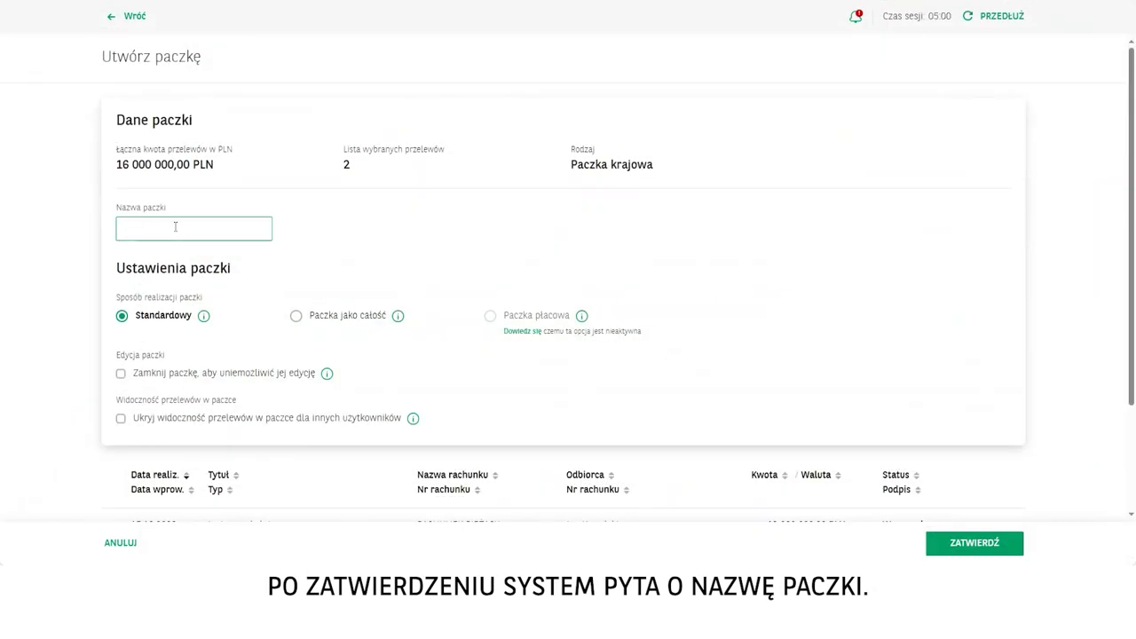
text(Nazwa paczki1)
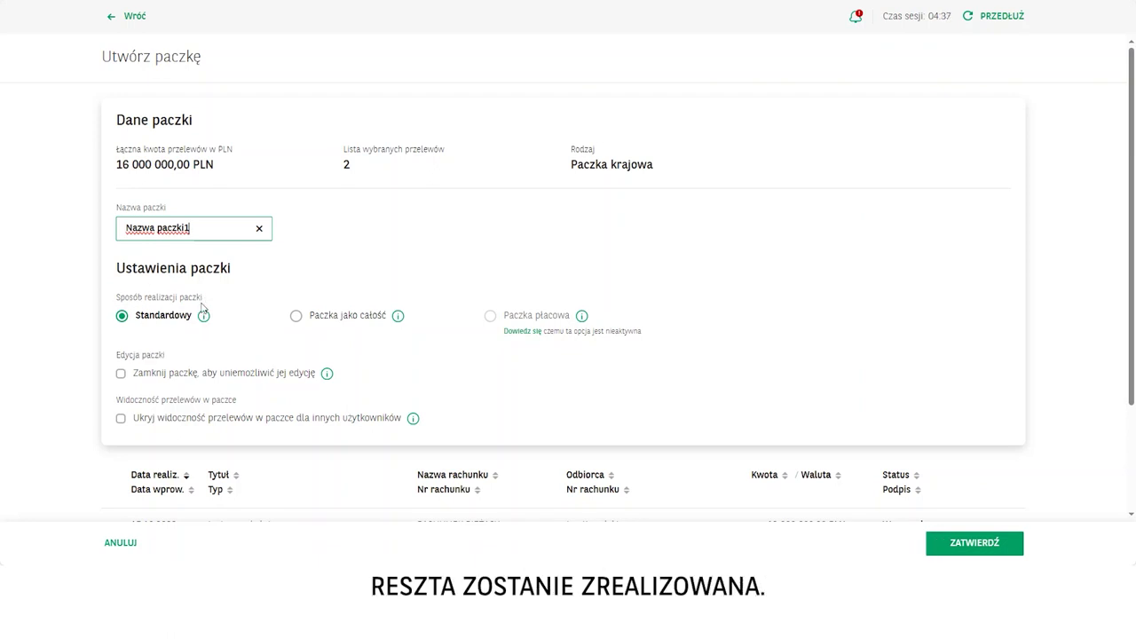
click(297, 317)
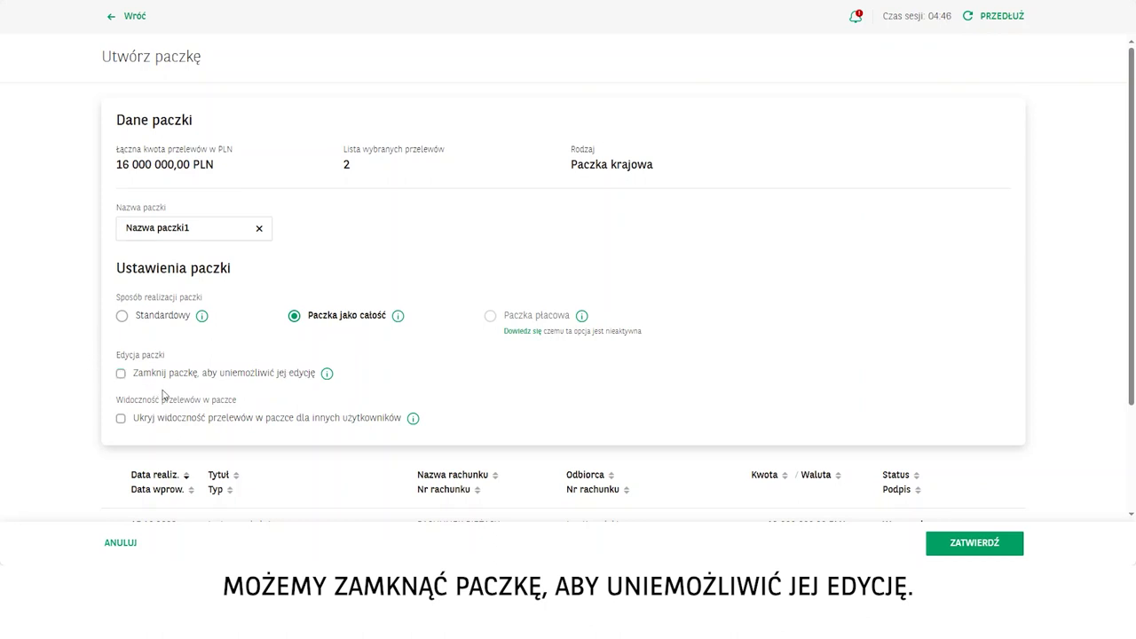
click(120, 374)
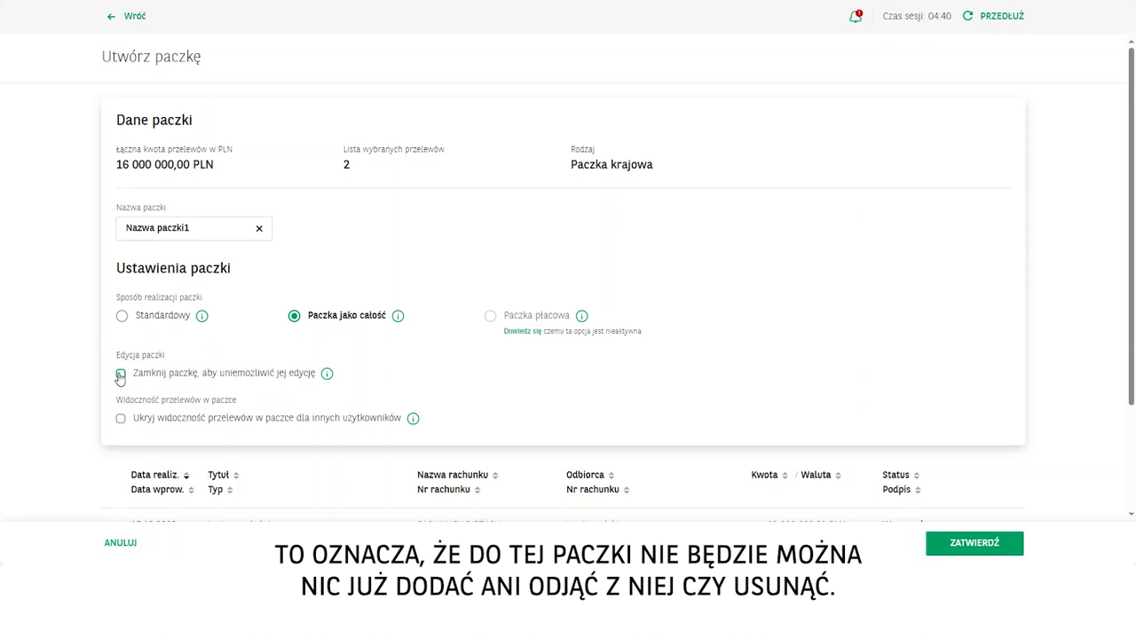
click(120, 374)
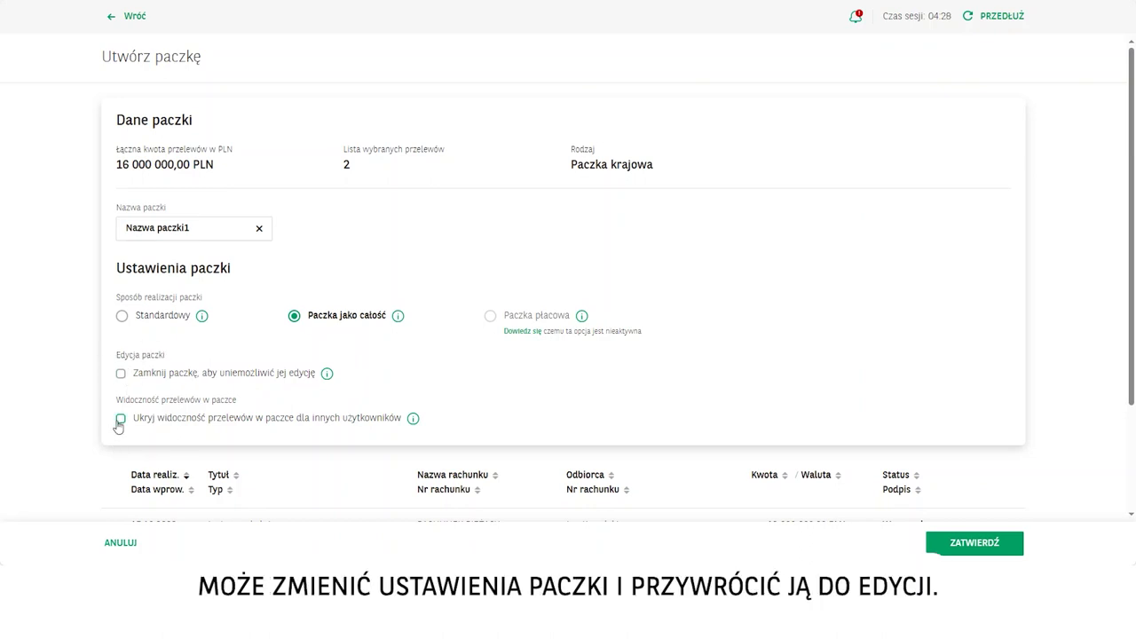
mouse_move(414, 423)
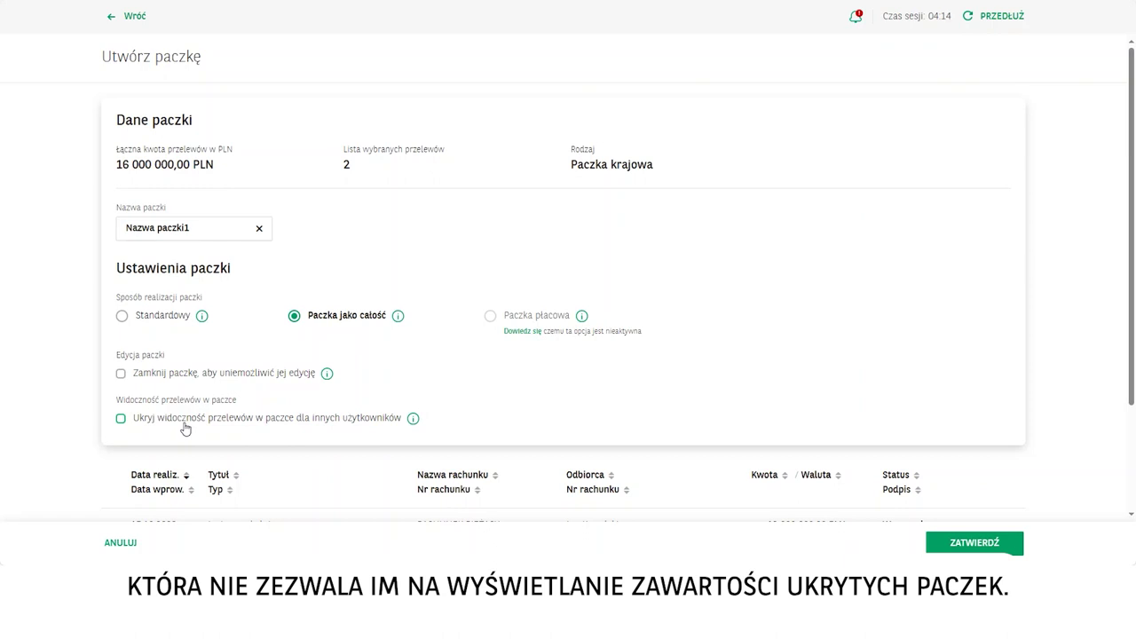
click(978, 543)
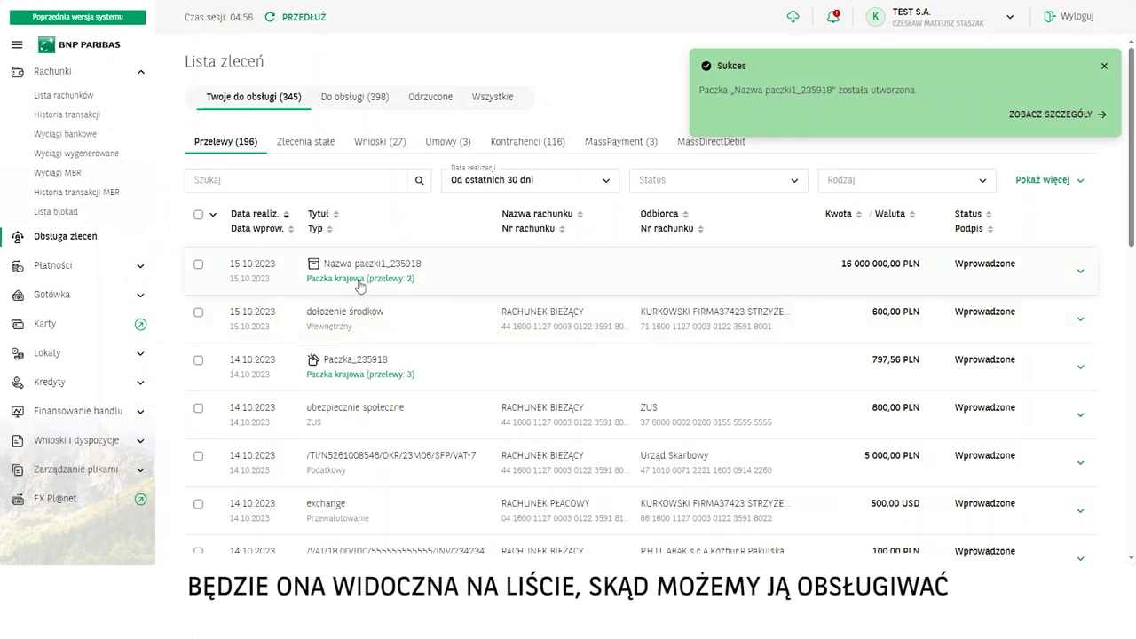
Step: Open the new package's details and view the two transfers it contains
click(360, 284)
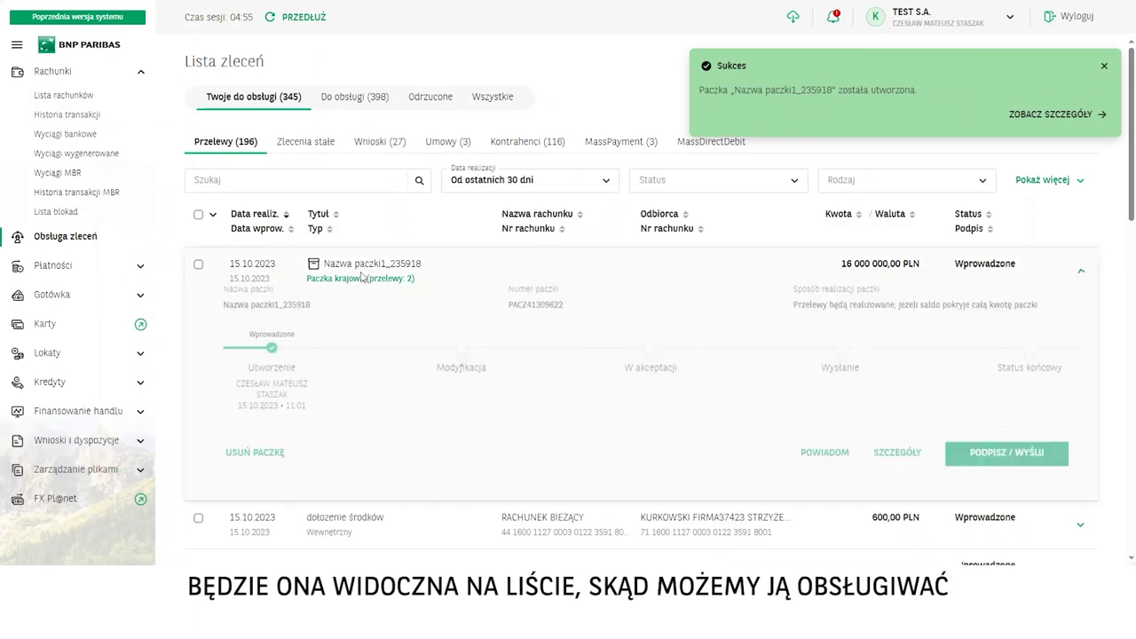
click(904, 478)
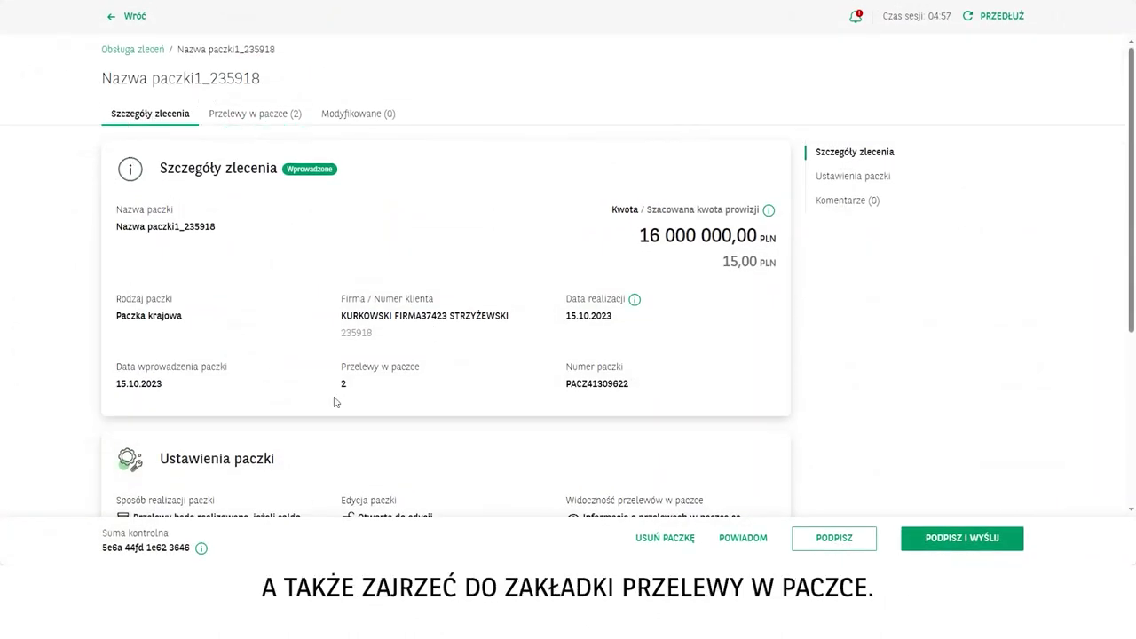
scroll(266, 195, down, 3)
scroll(283, 218, up, 3)
click(268, 118)
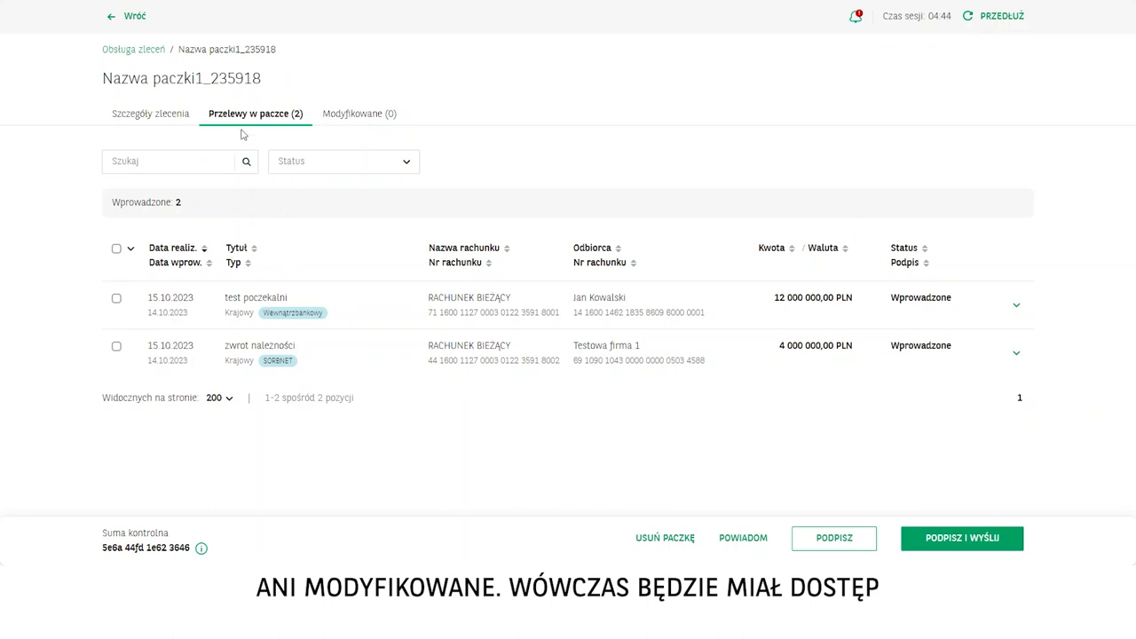
click(148, 116)
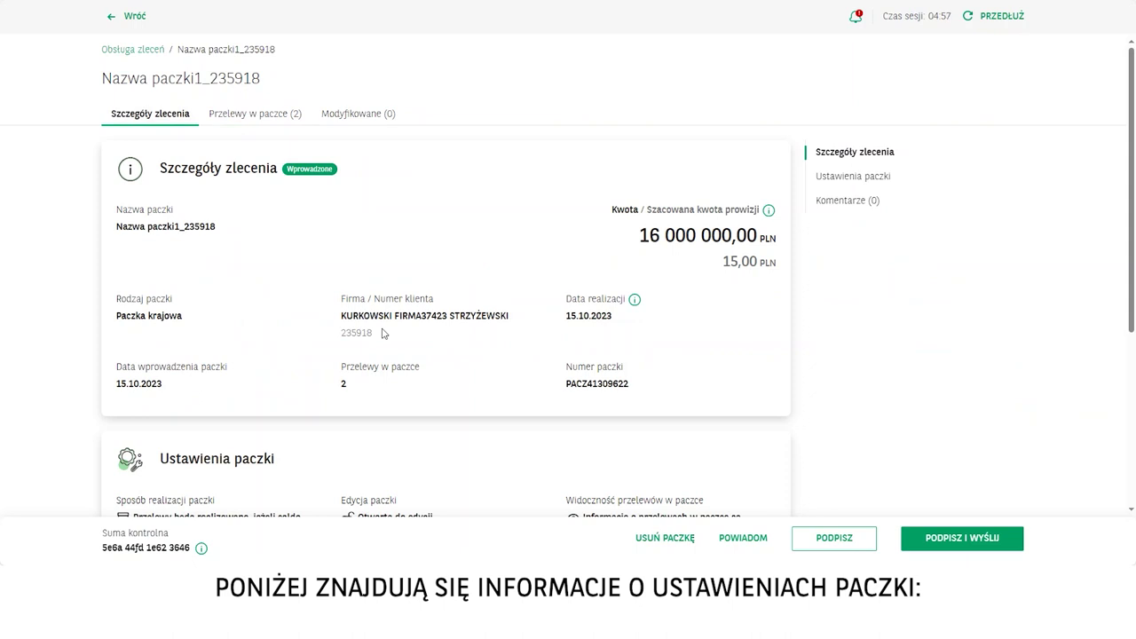
Step: Review the package's order details and begin signing and sending it
scroll(384, 333, down, 3)
scroll(384, 333, up, 2)
scroll(383, 333, down, 2)
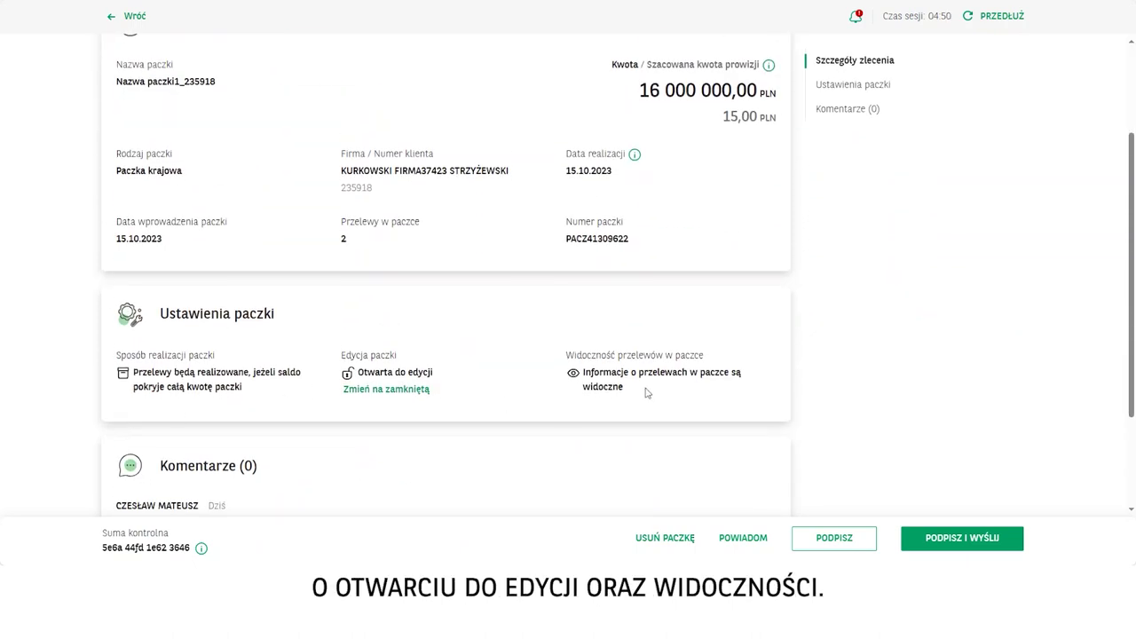
scroll(684, 396, down, 2)
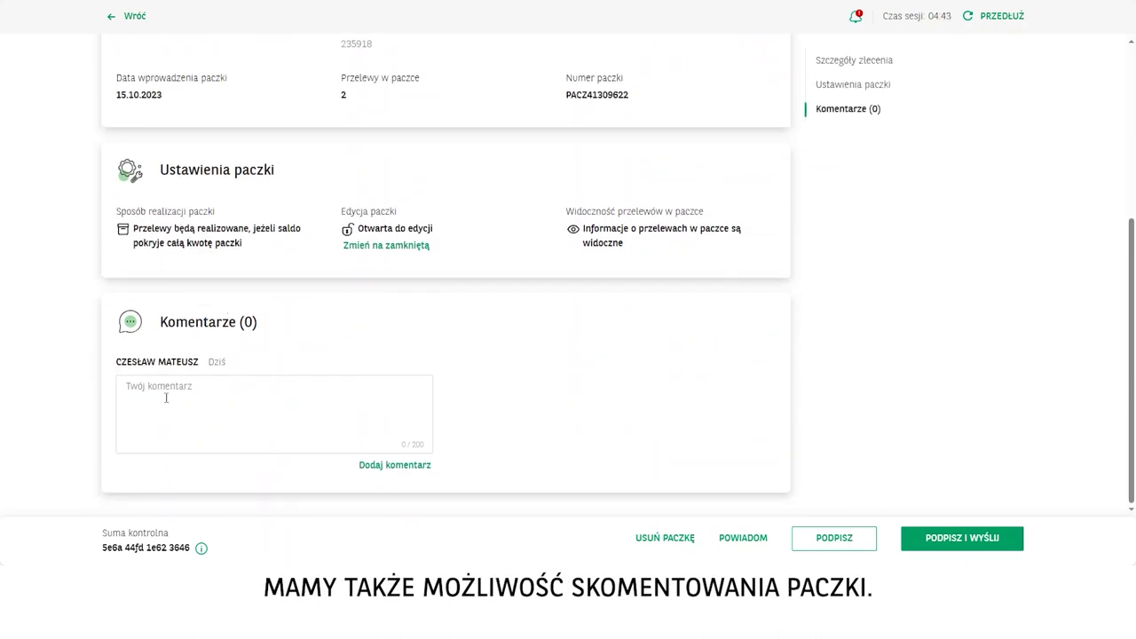
scroll(506, 326, up, 5)
scroll(504, 326, down, 3)
scroll(505, 325, down, 1)
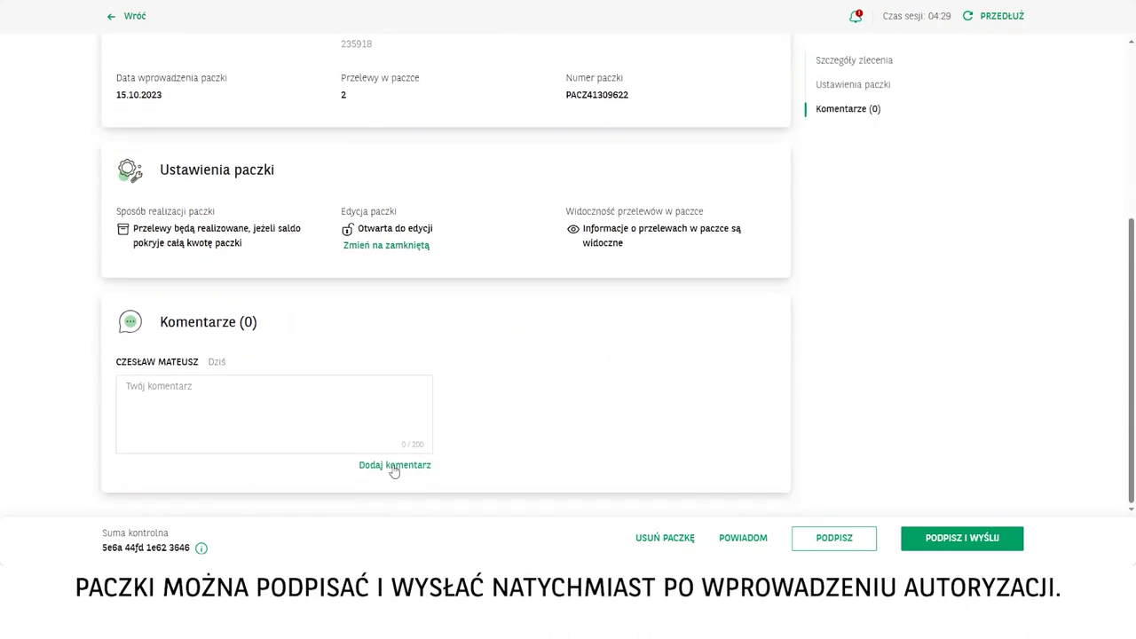
scroll(569, 392, up, 5)
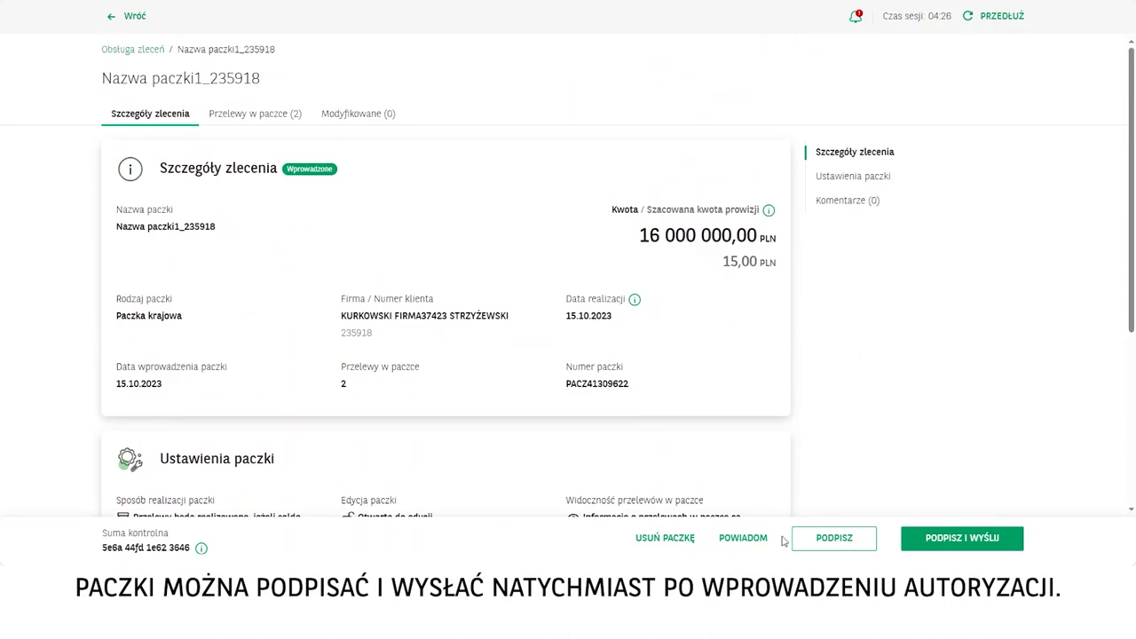
click(961, 538)
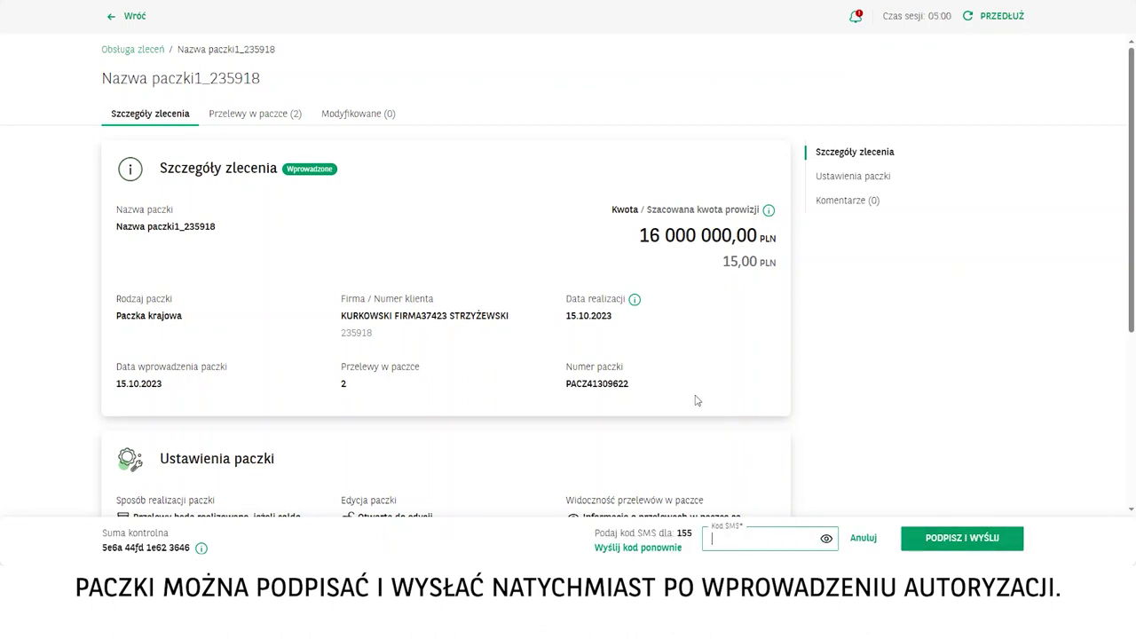
Step: Enter the SMS code to sign and send the package, then confirm its Przekazane do realizacji status
text(1234)
click(952, 538)
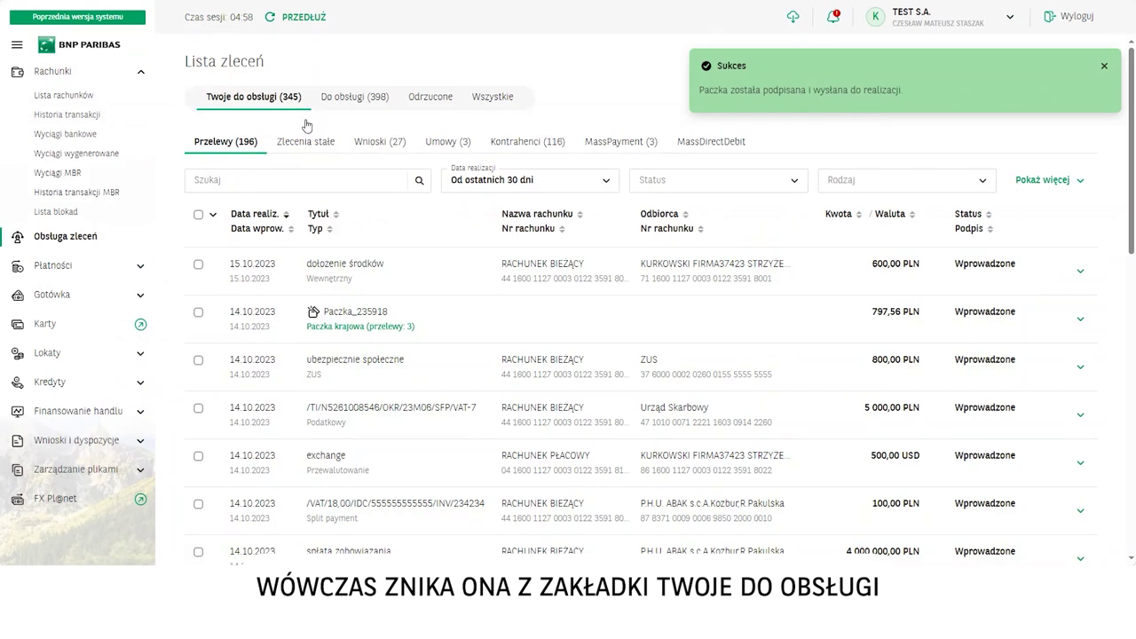
click(510, 113)
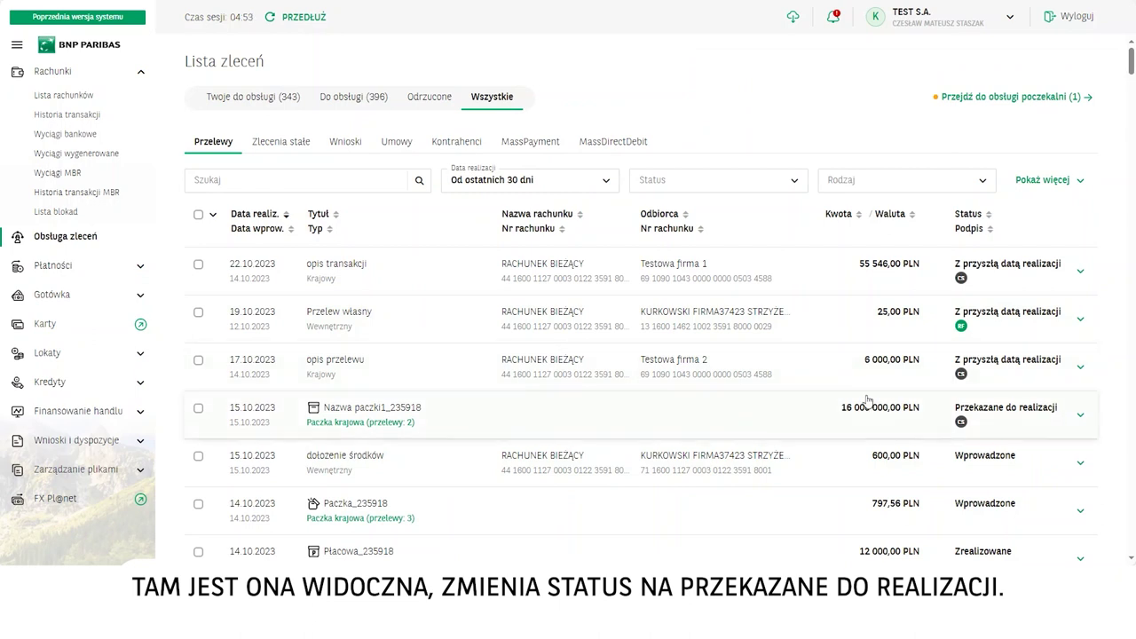
click(221, 99)
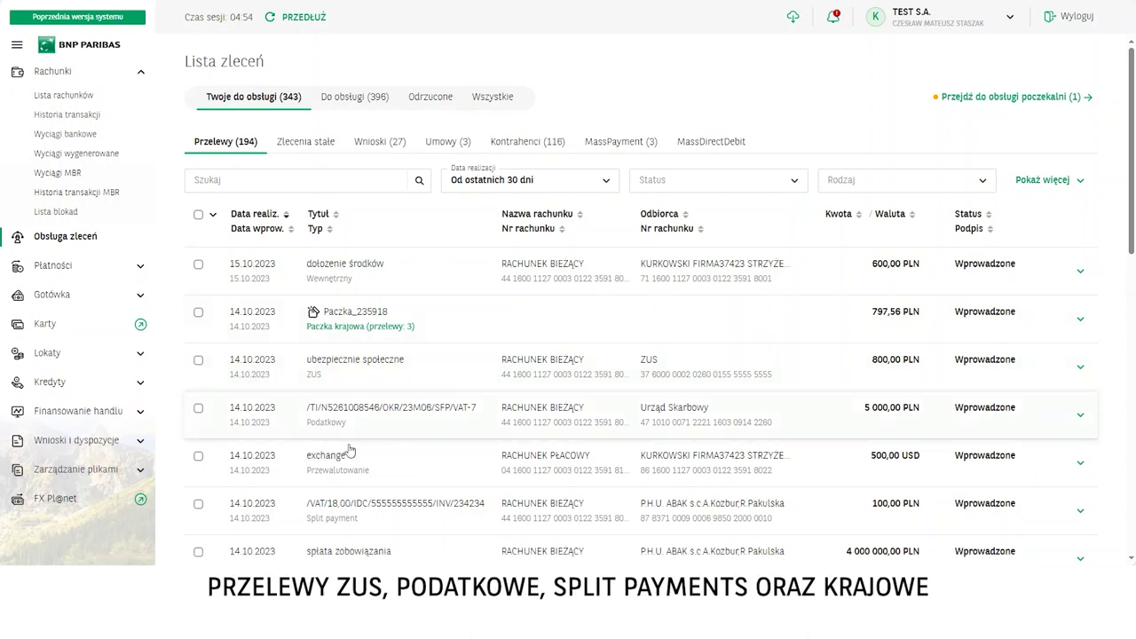
scroll(347, 451, down, 3)
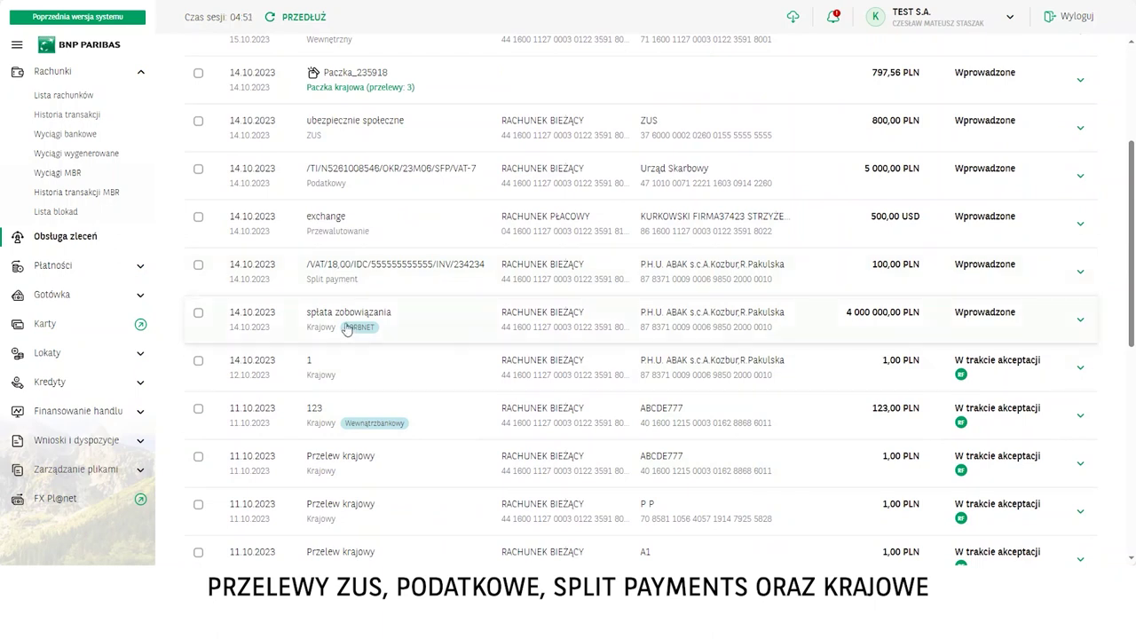